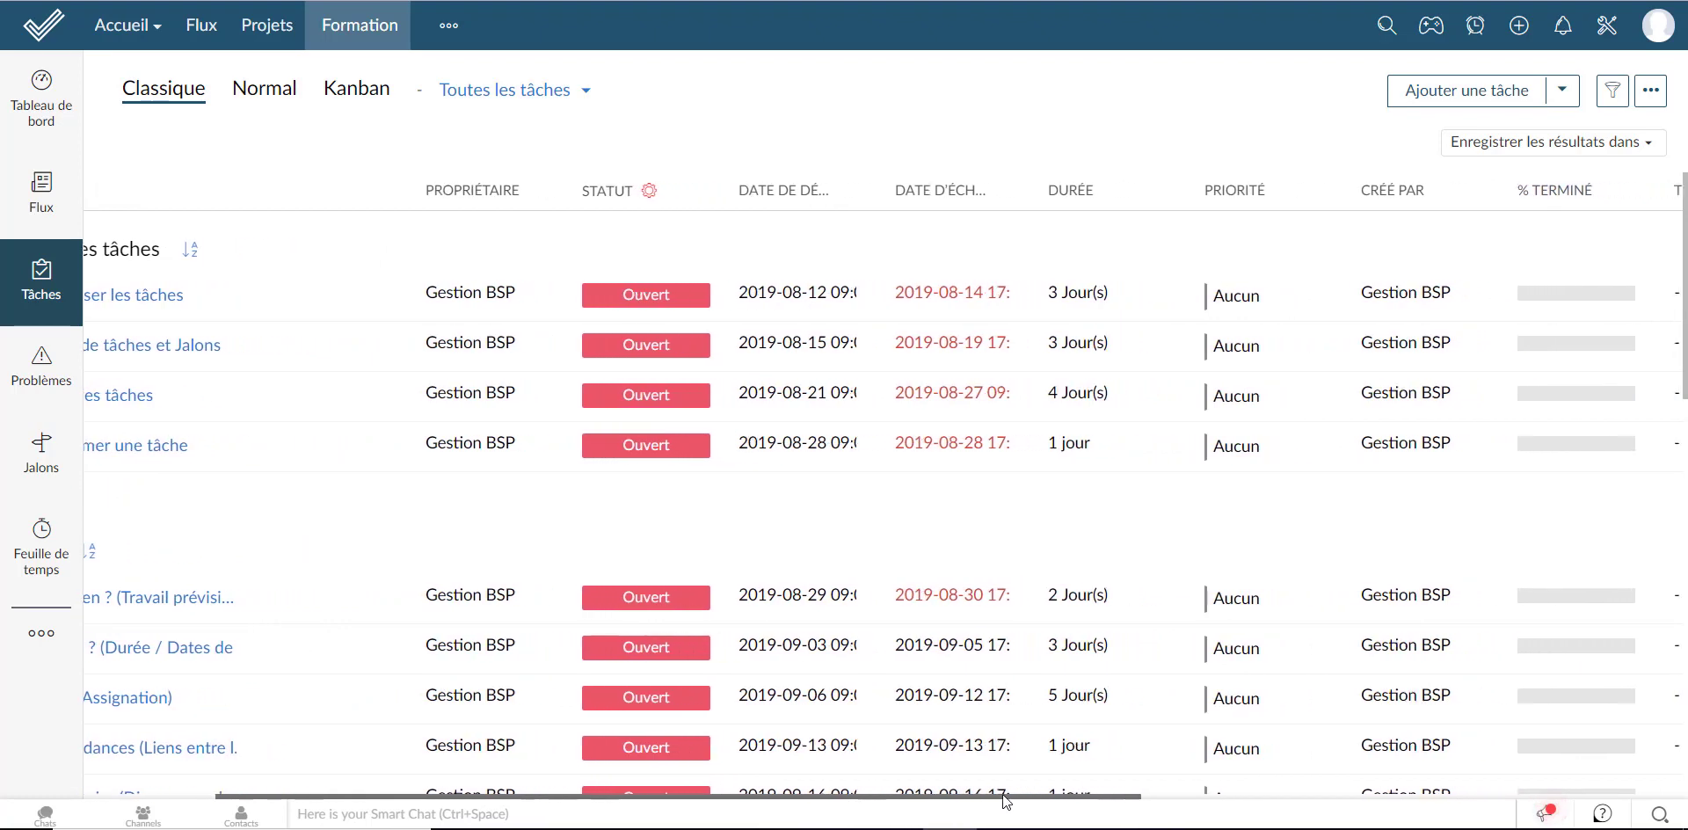
# - Review the status choices of the first task and the task status customization settings, closing them without applying changes
pyautogui.moveTo(962, 797); pyautogui.dragTo(1020, 779)
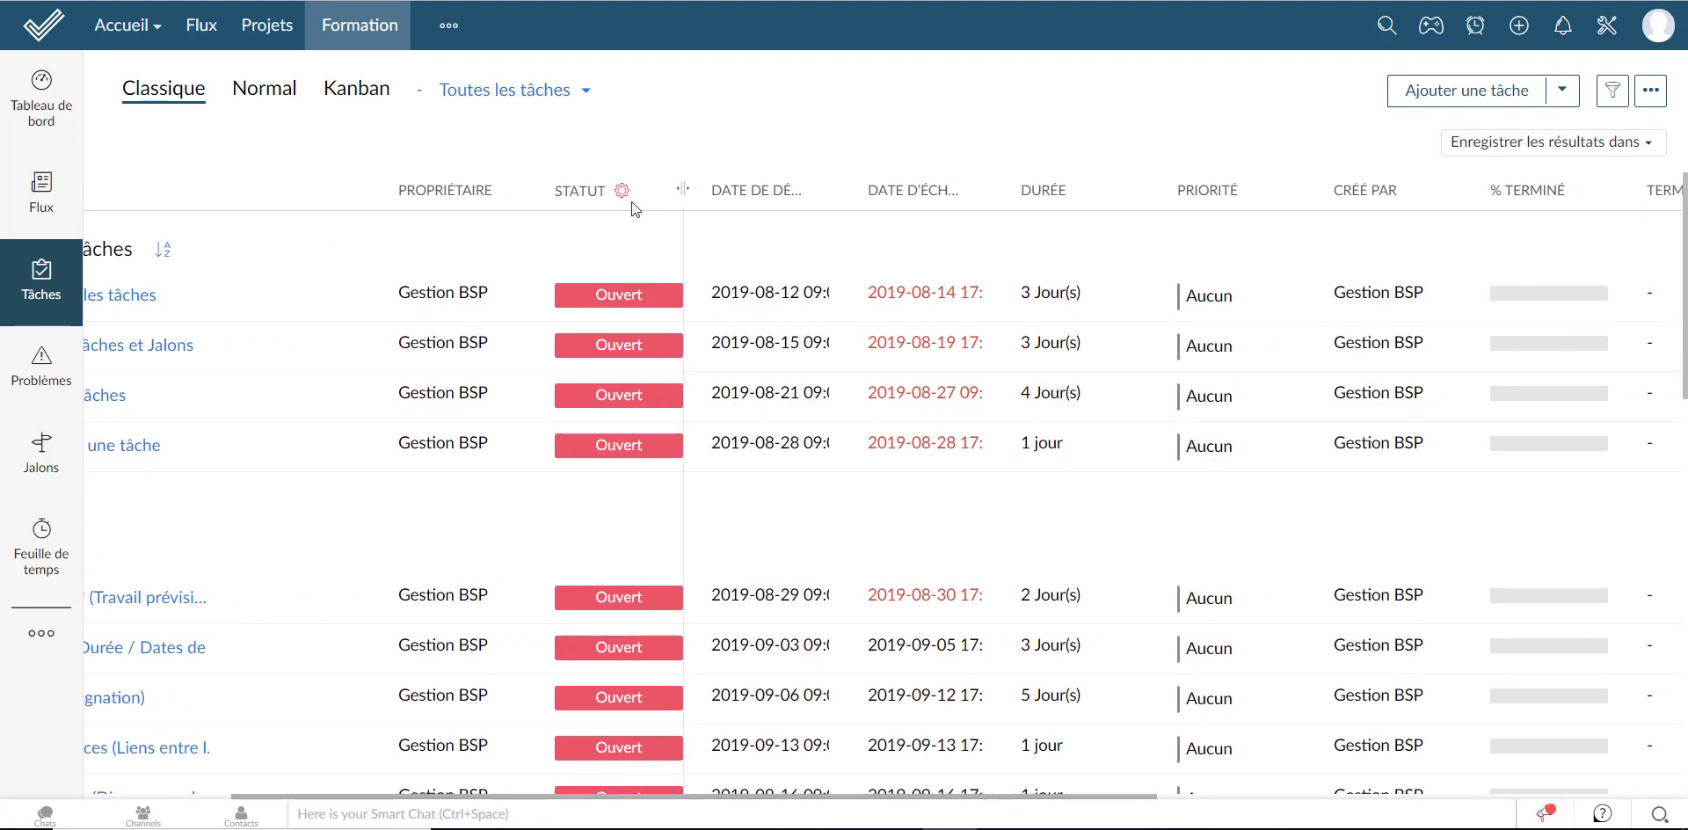
pyautogui.click(634, 296)
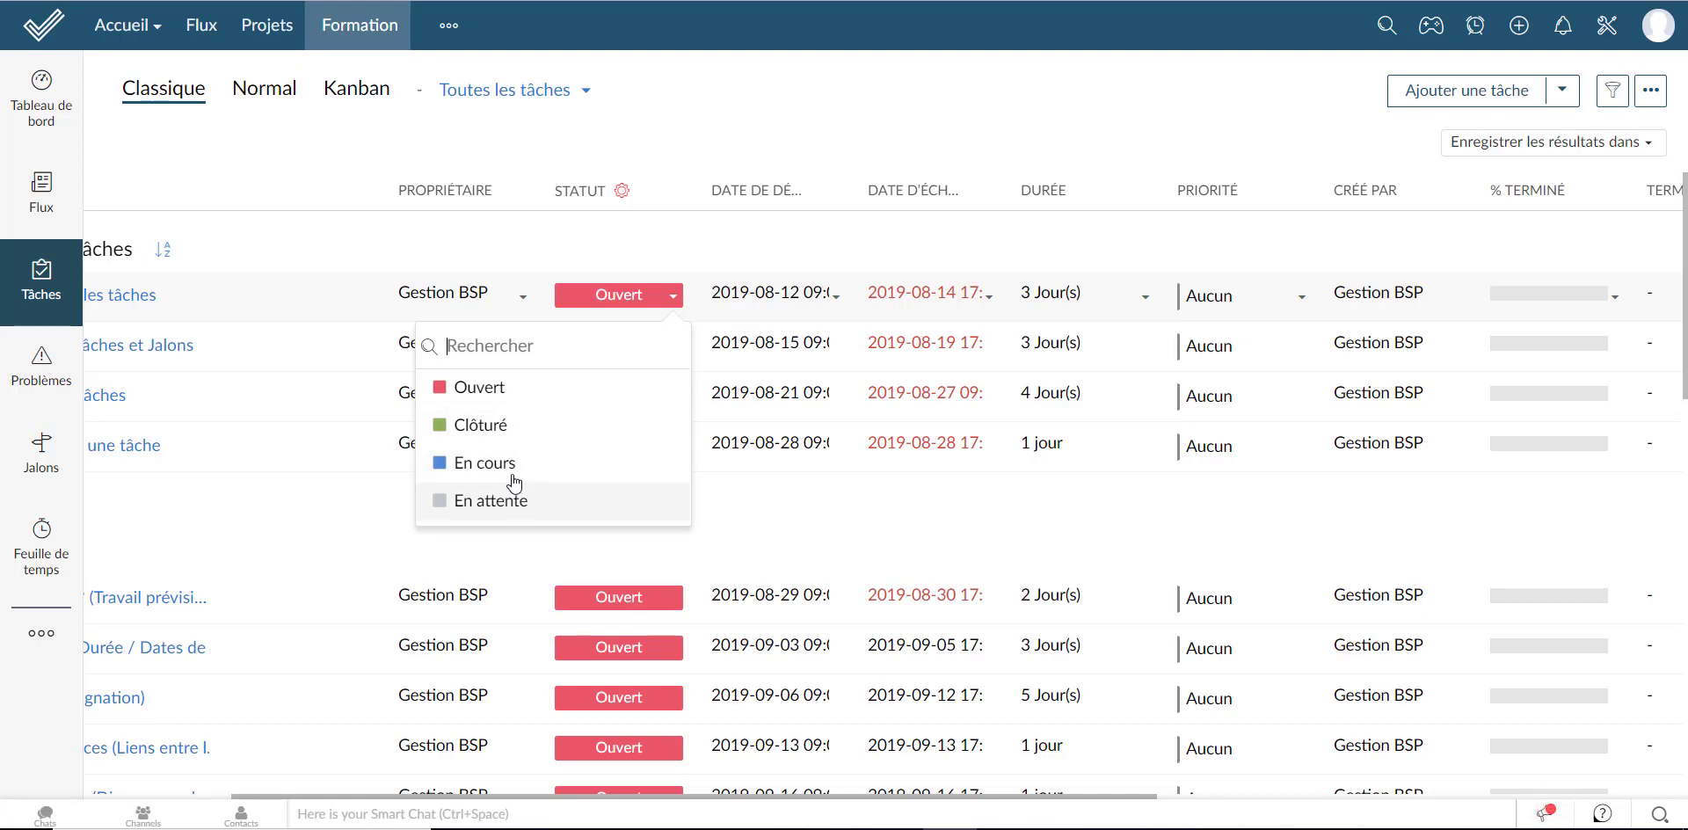
pyautogui.click(621, 192)
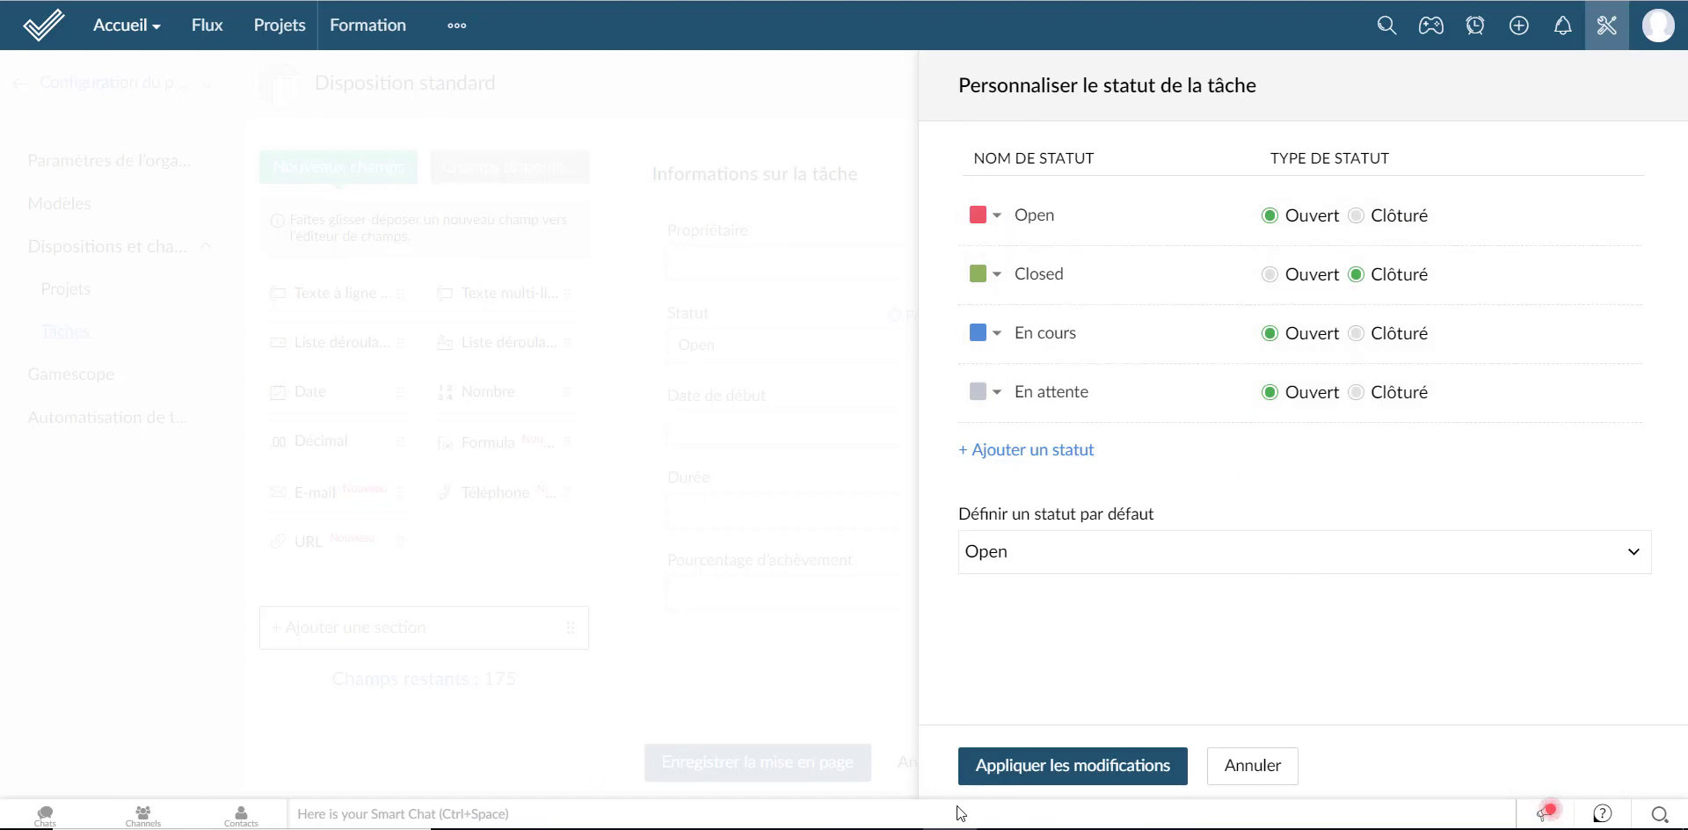
pyautogui.click(1277, 773)
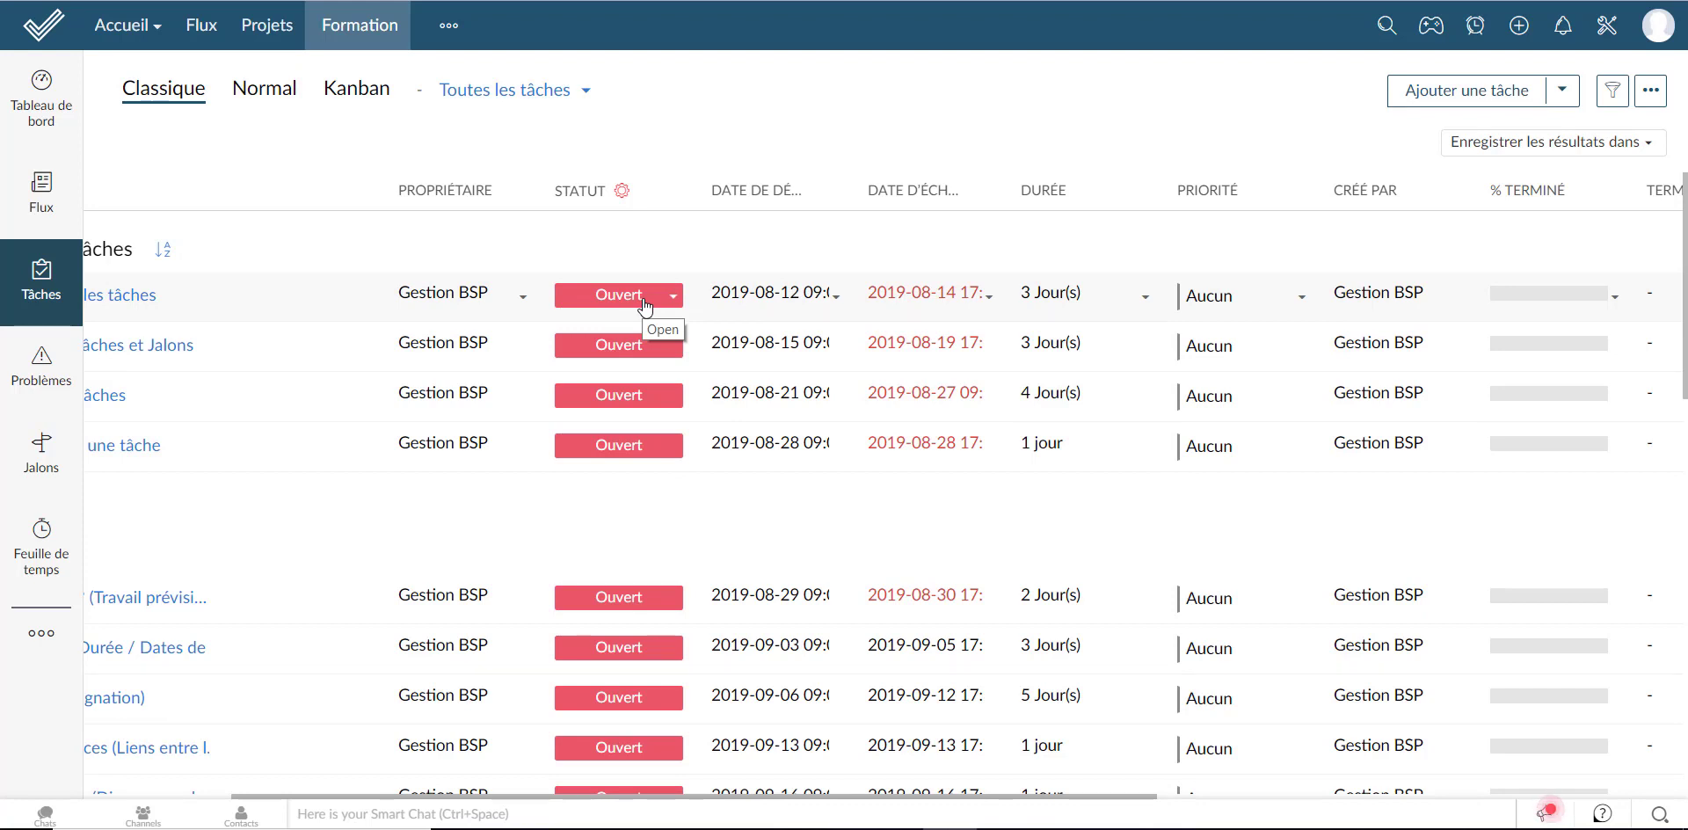
# - Set the status of the first task under Organisation des tâches, Organiser les tâches, to En cours
pyautogui.click(672, 300)
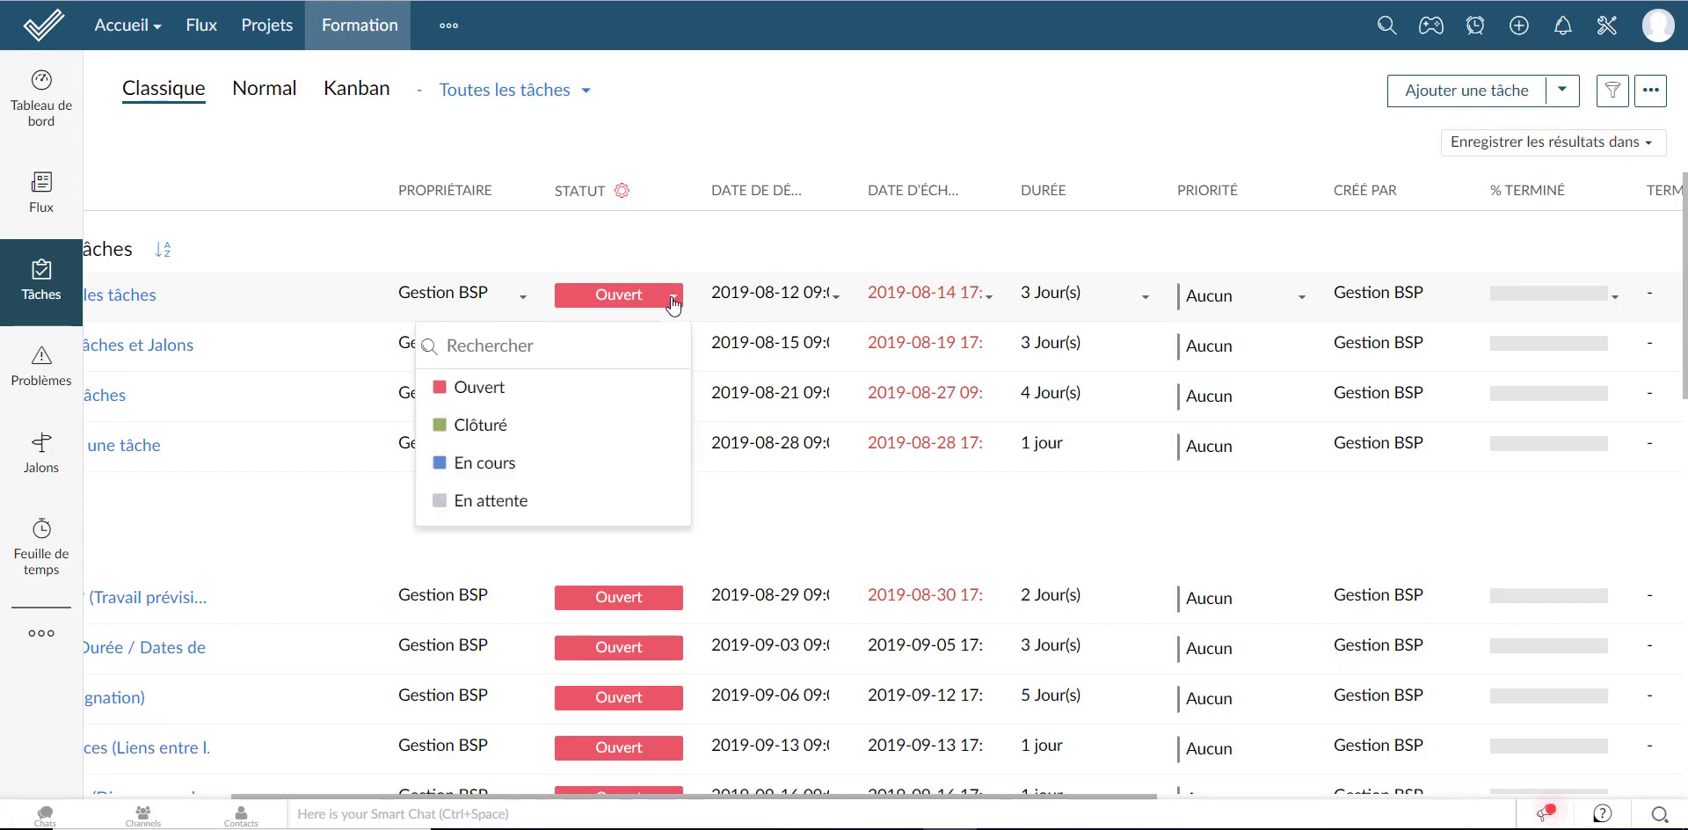
pyautogui.click(500, 479)
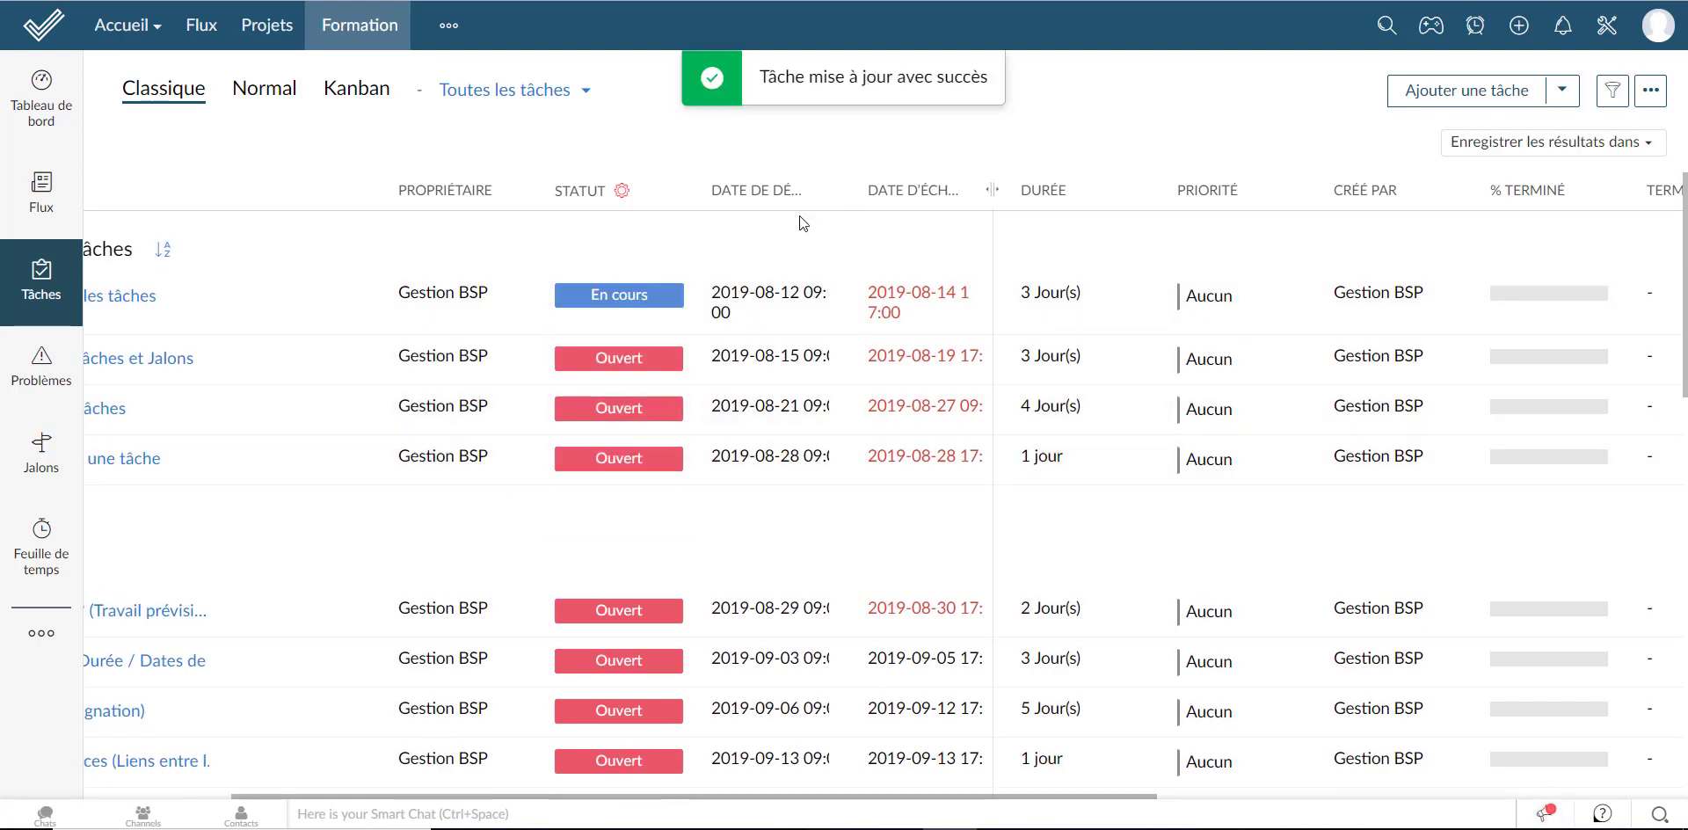
pyautogui.click(654, 297)
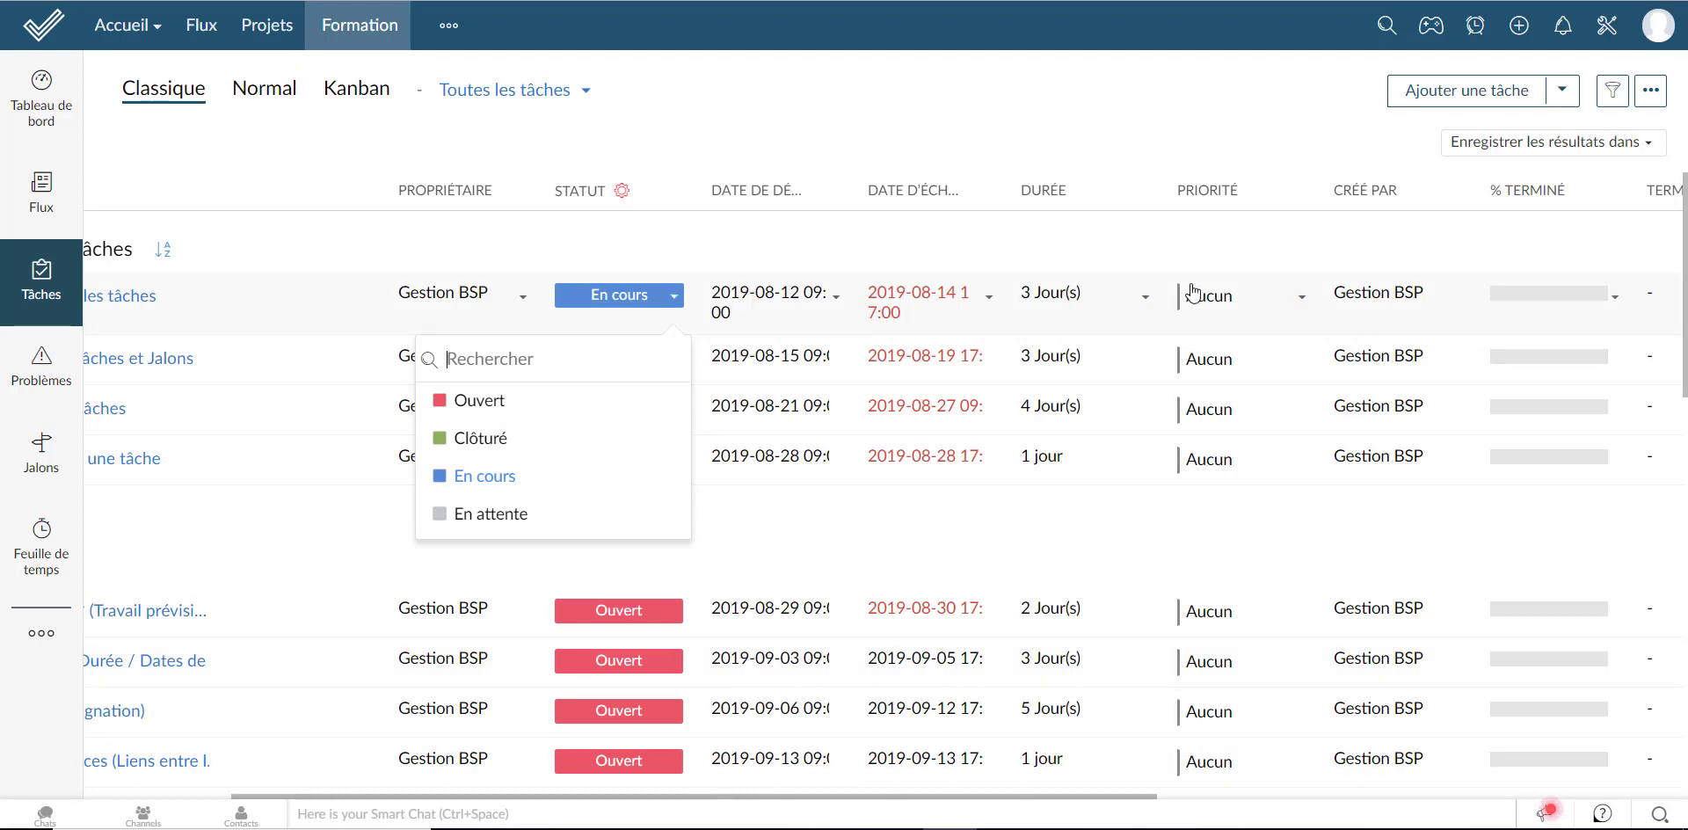
# - Set the completion percentage of the Organiser les tâches task to 50 %
pyautogui.click(1602, 310)
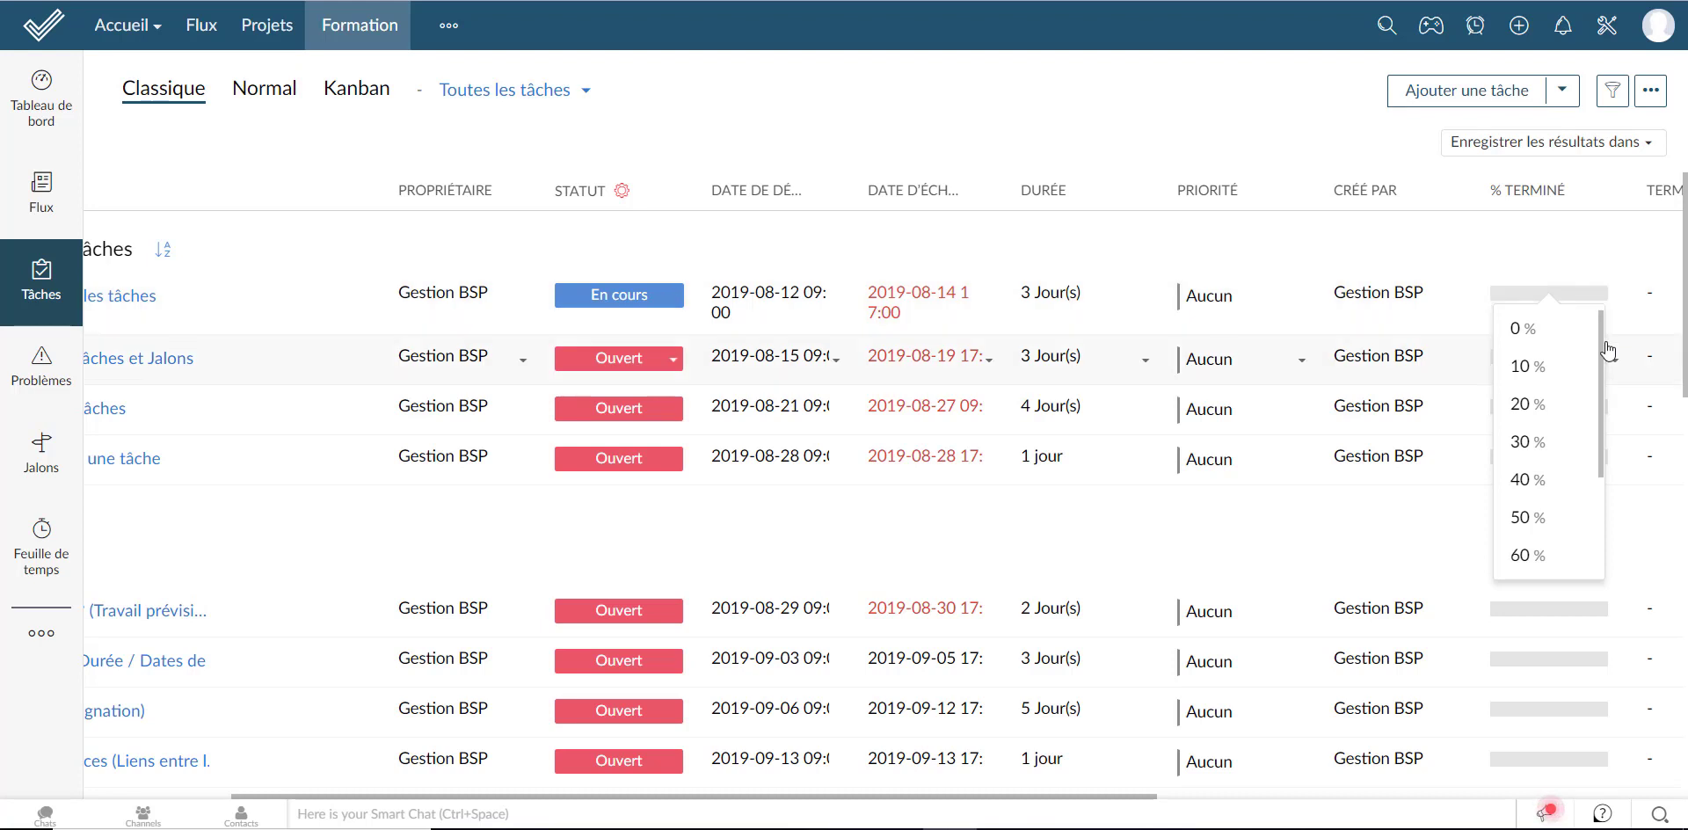
pyautogui.click(1595, 329)
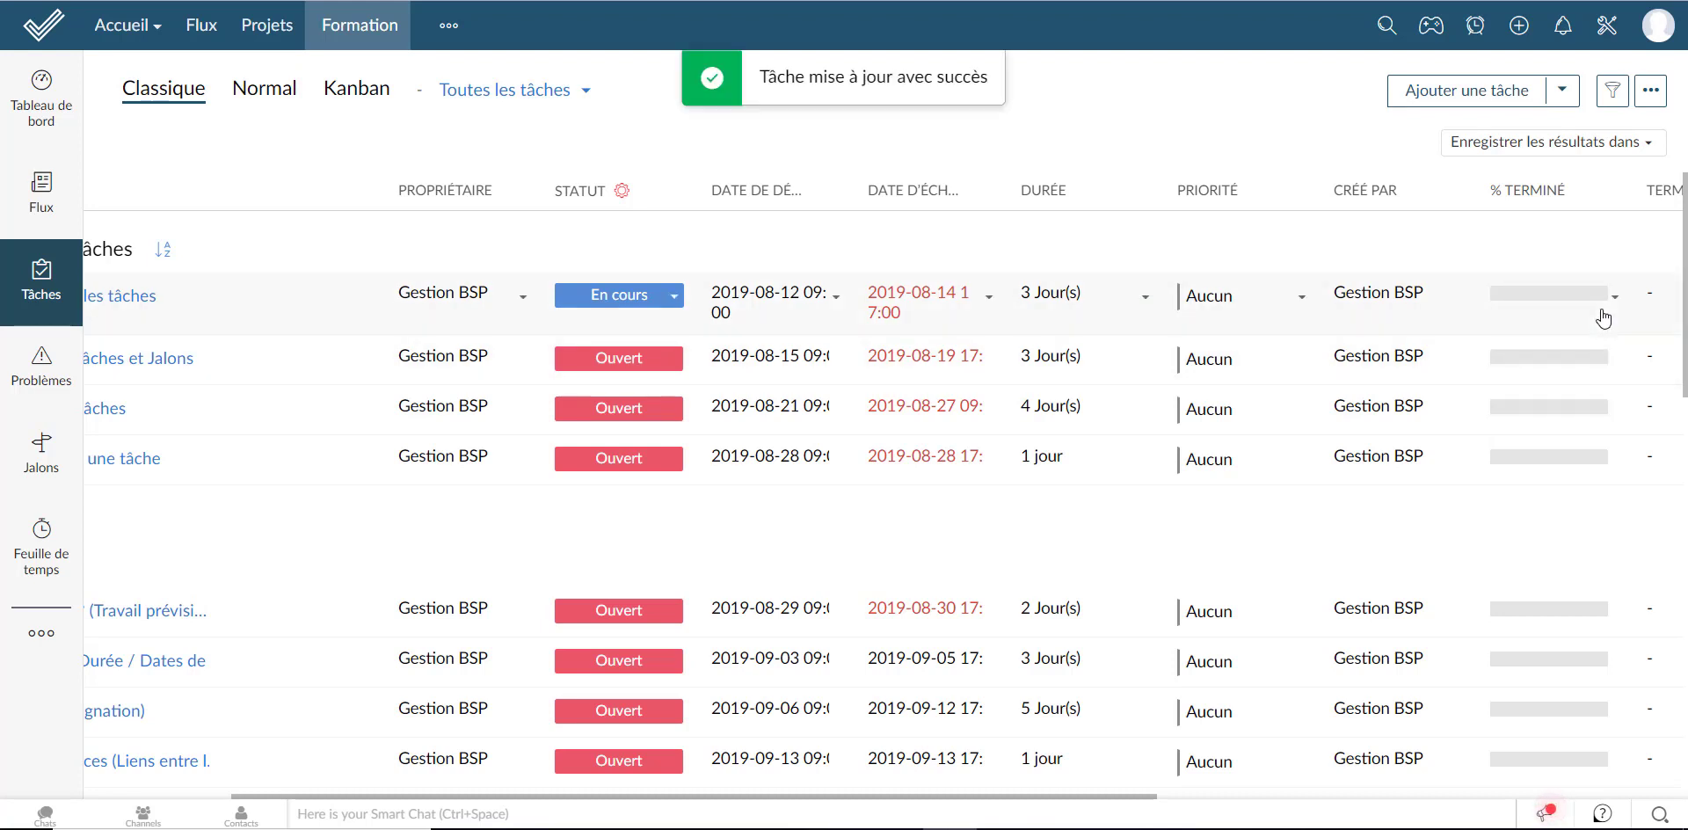
pyautogui.click(1603, 318)
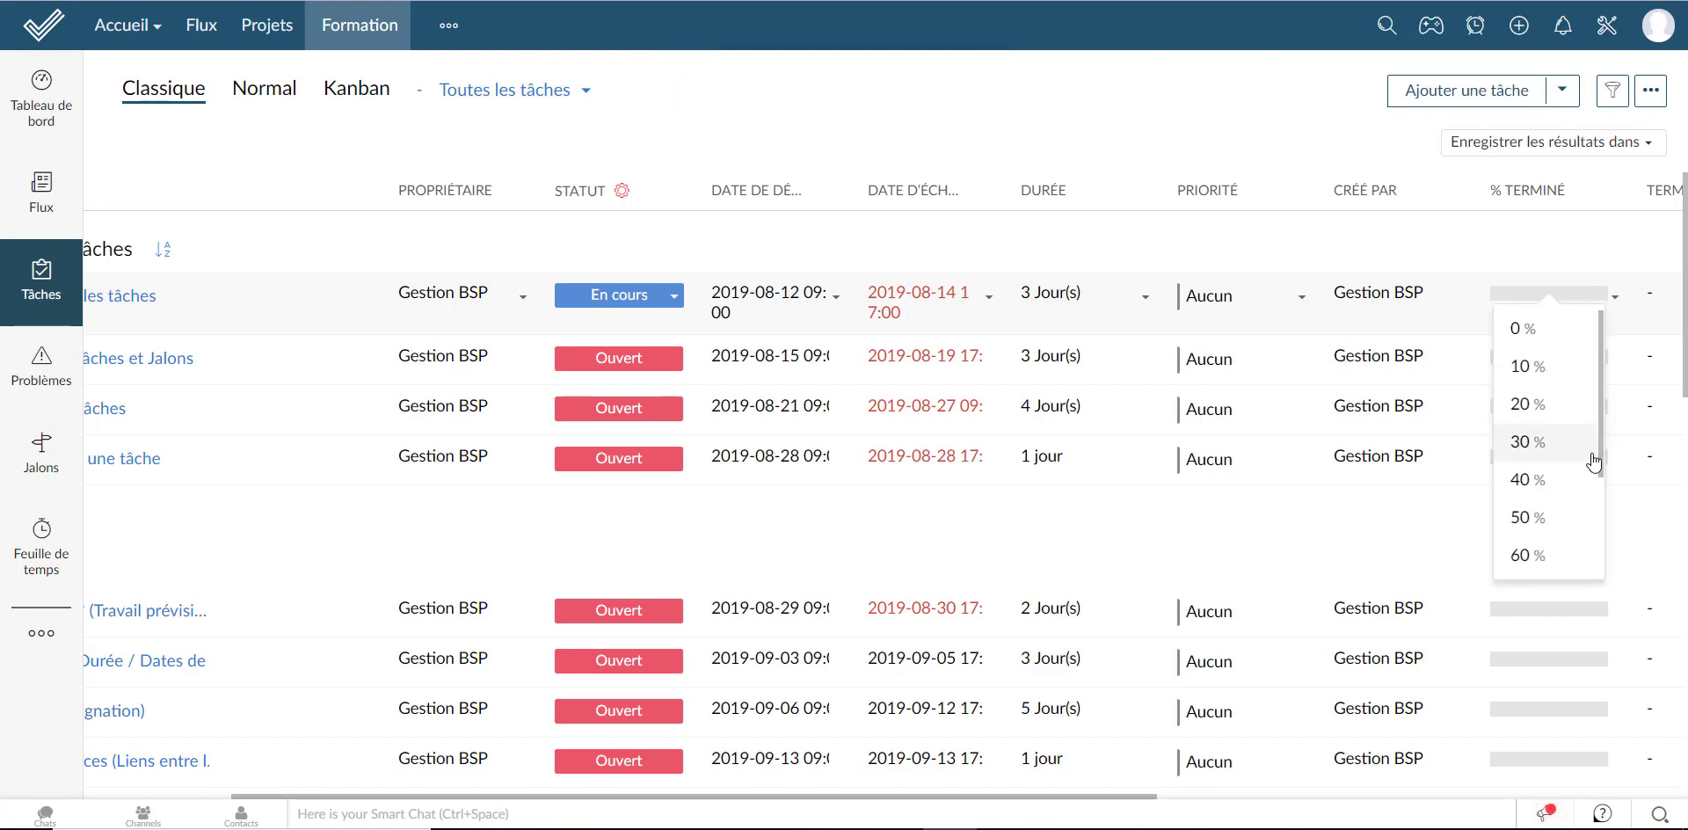
pyautogui.scroll(-2, 1591, 457)
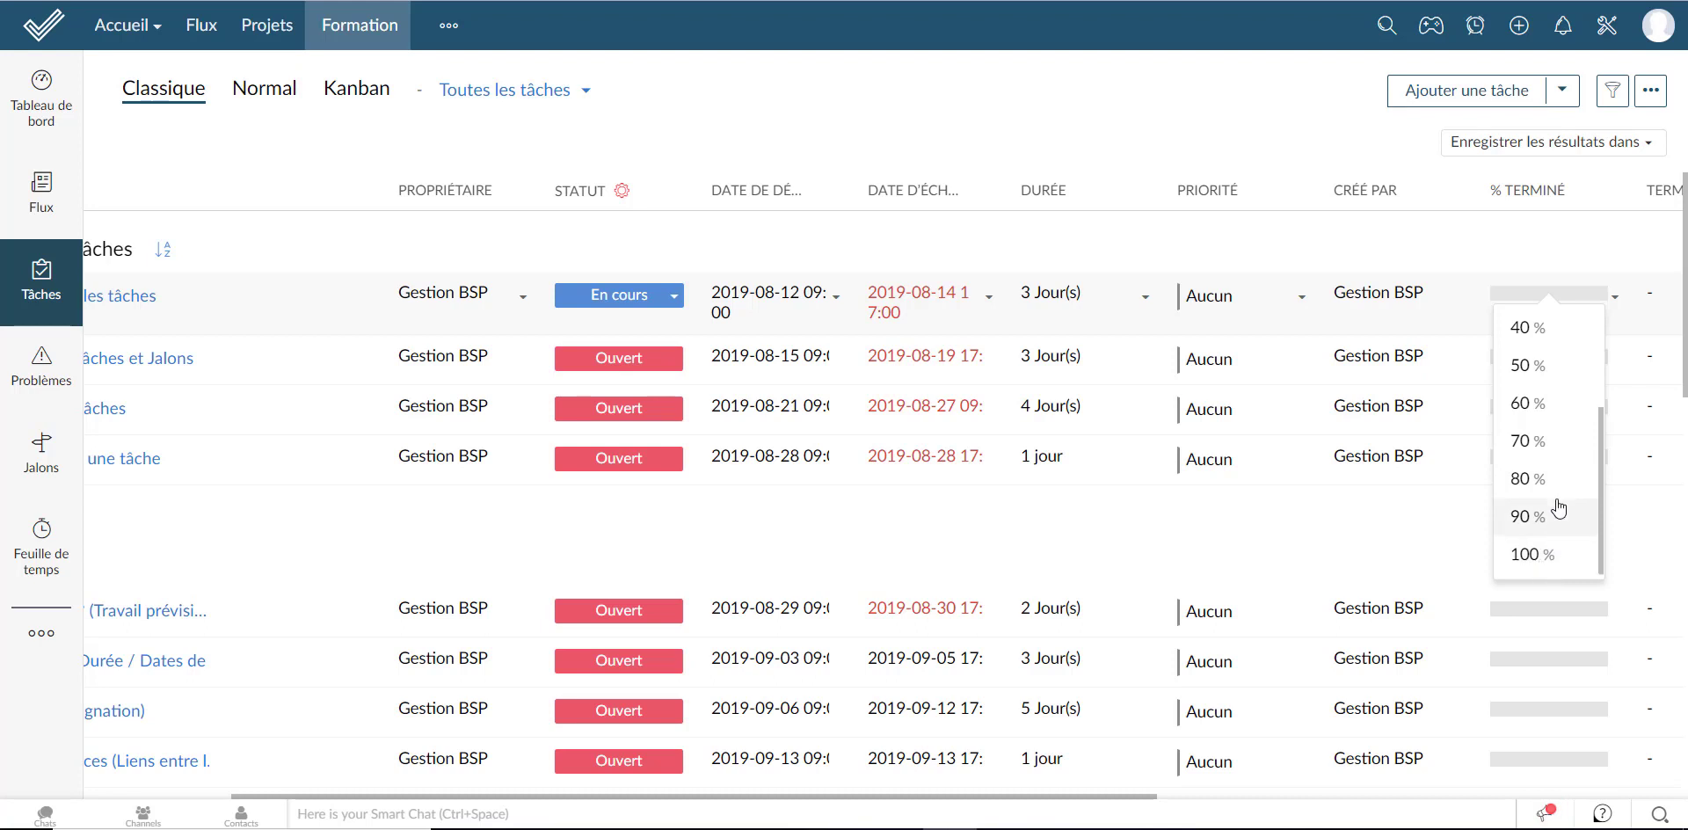
pyautogui.click(1534, 366)
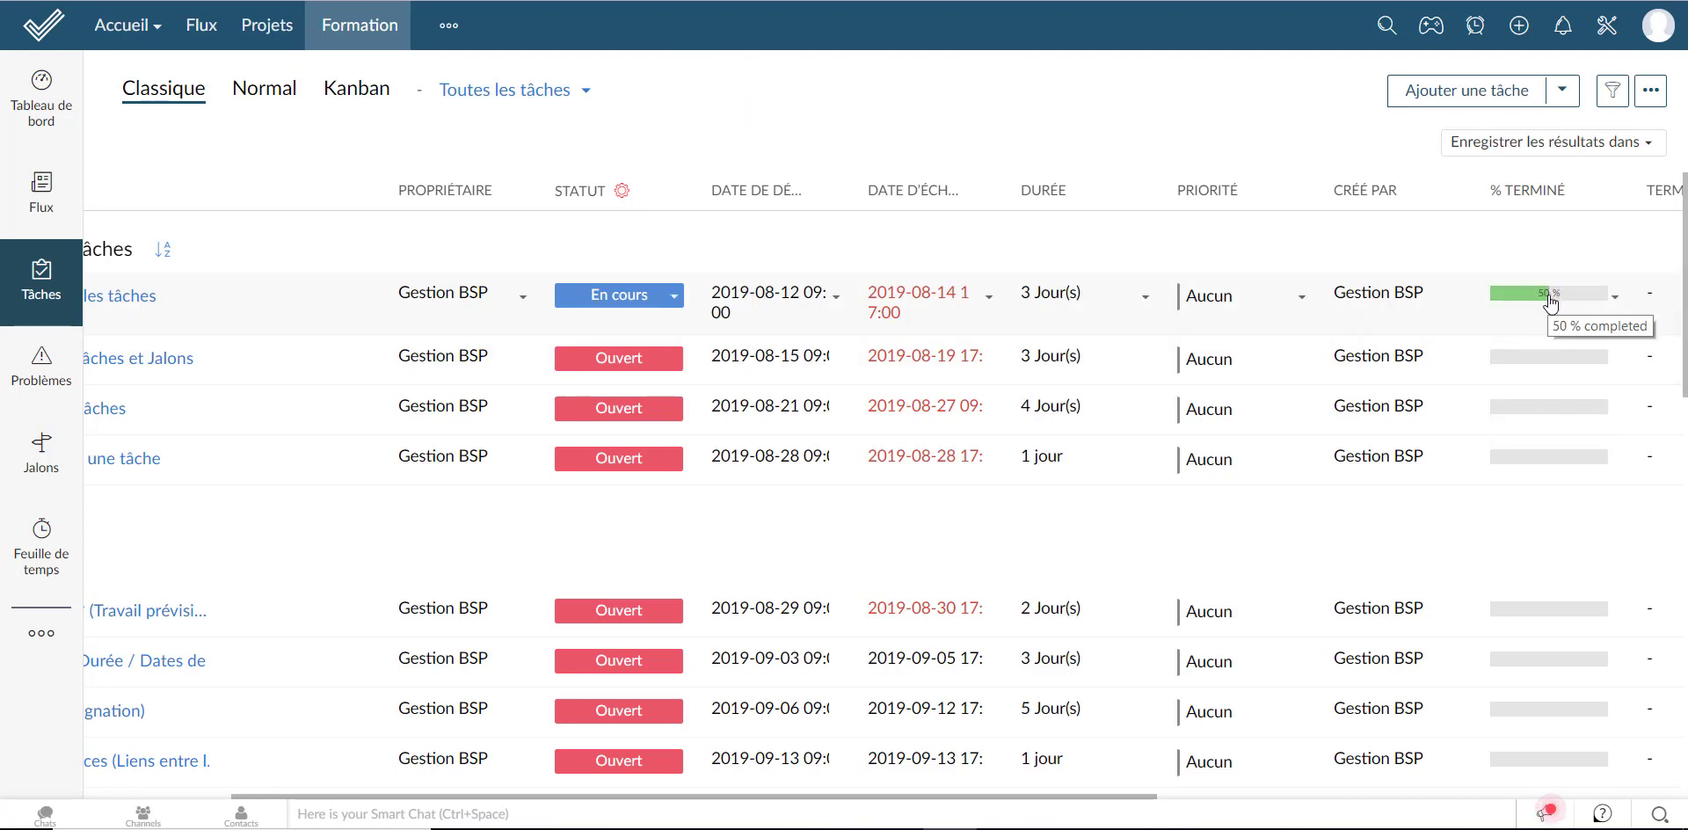
pyautogui.click(1616, 301)
pyautogui.scroll(-2, 1572, 558)
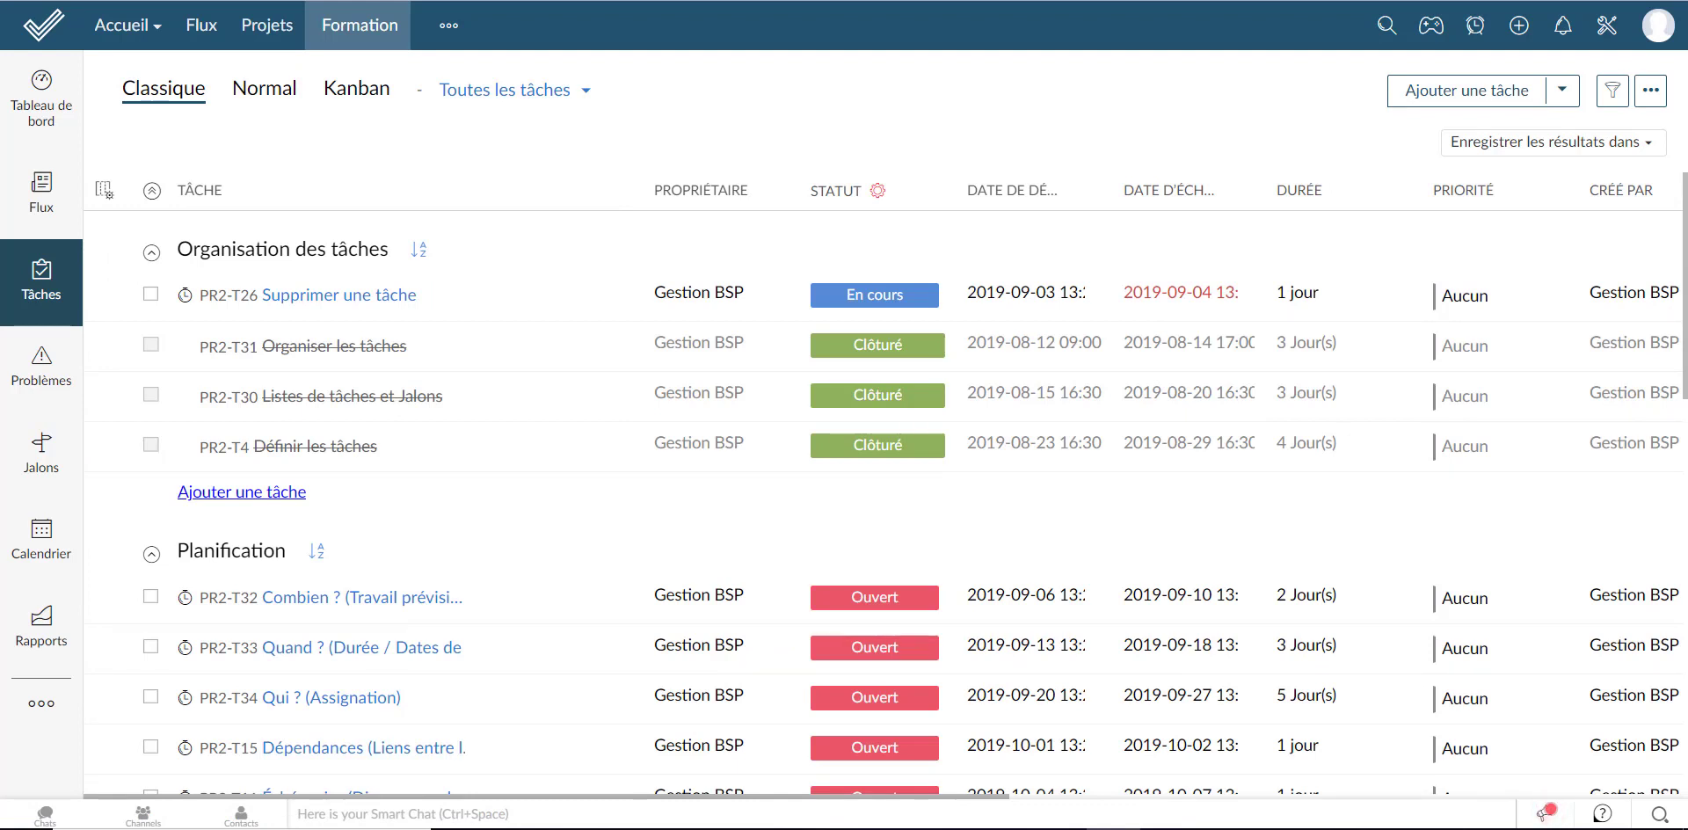
# - Open the details of the Supprimer une tâche task and set its status to Clôturé
pyautogui.click(367, 307)
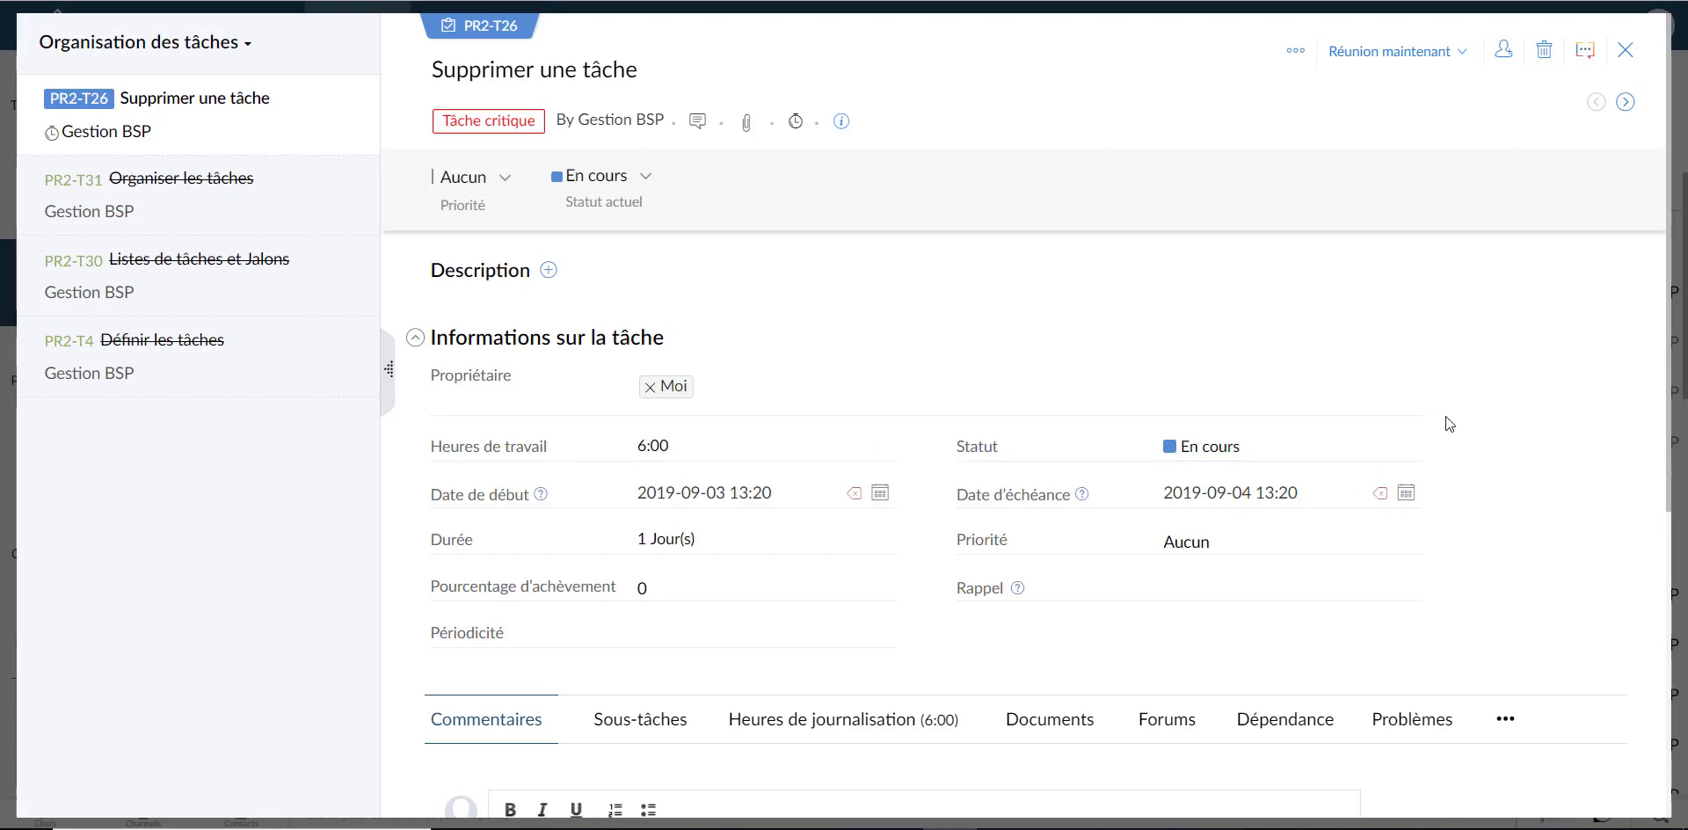
pyautogui.click(1398, 453)
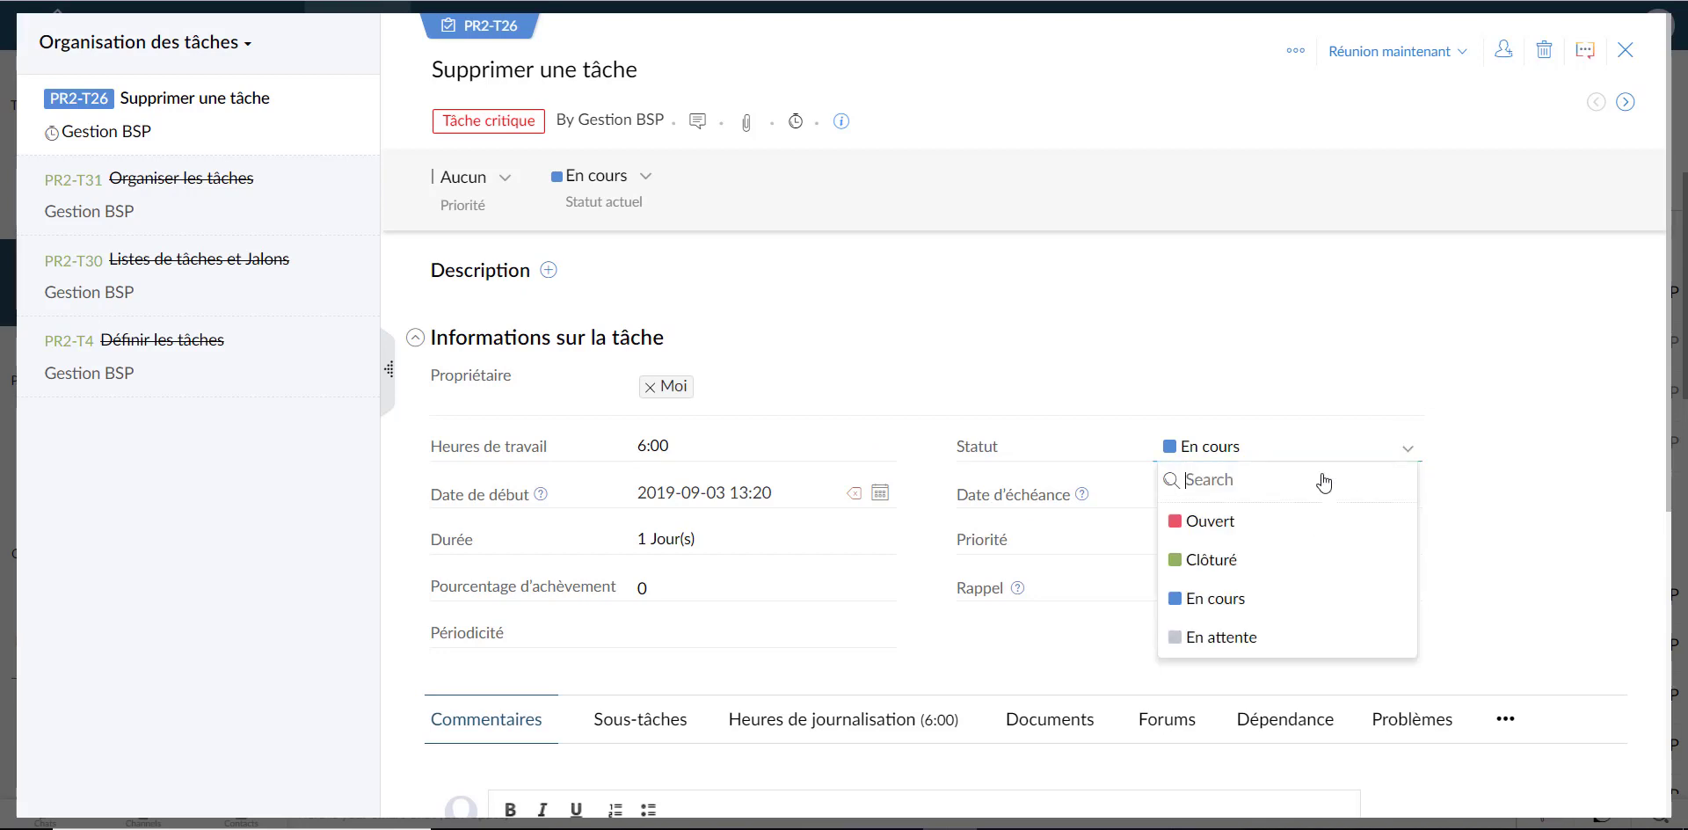
pyautogui.click(1212, 567)
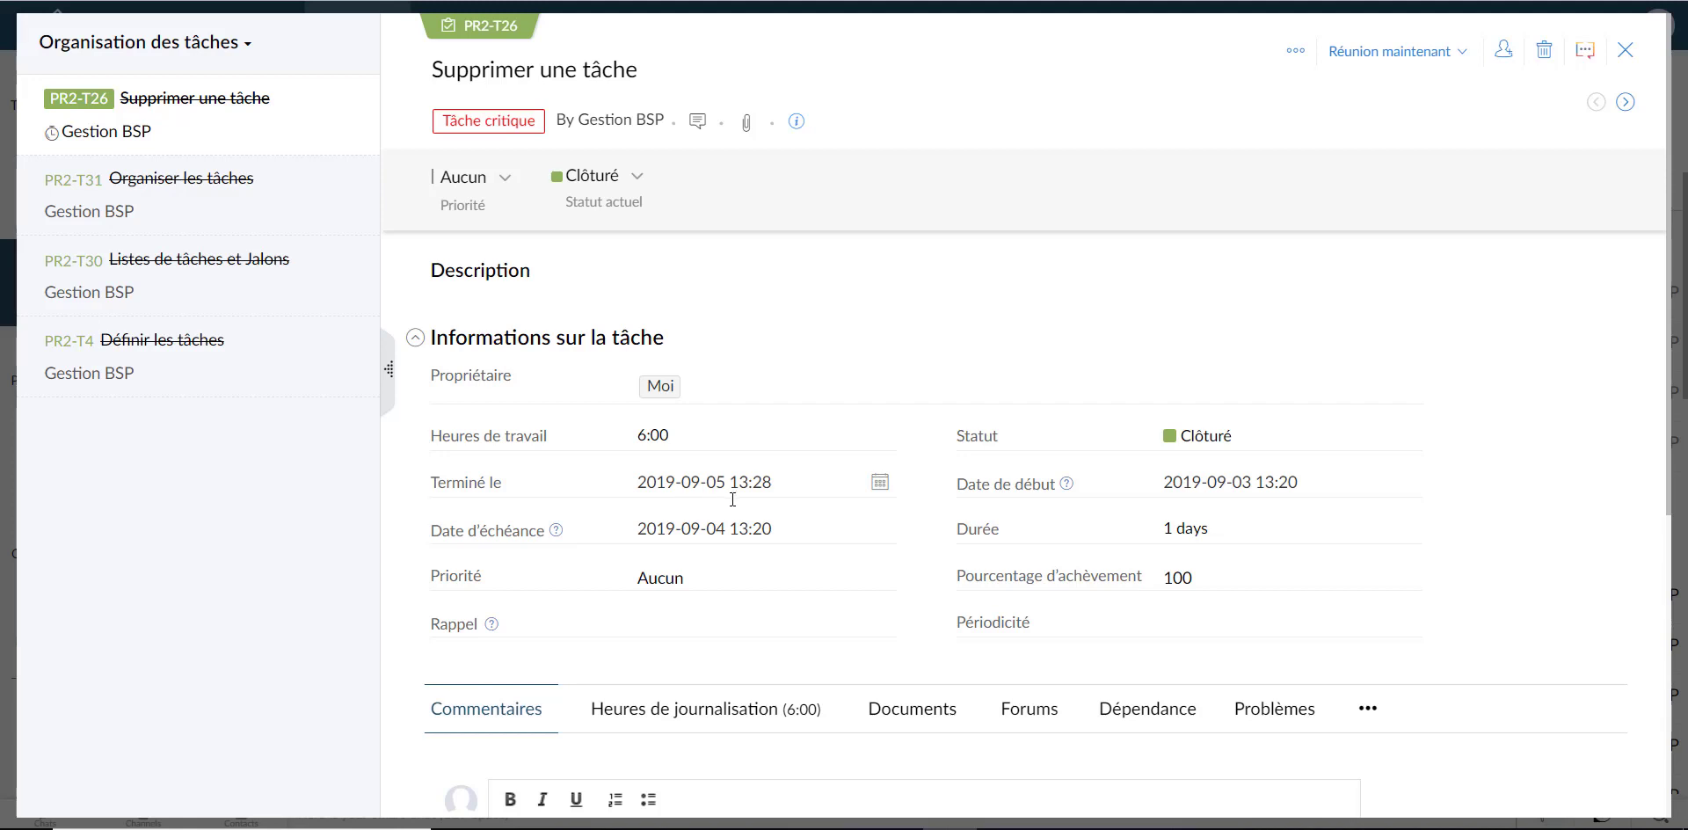
pyautogui.click(879, 483)
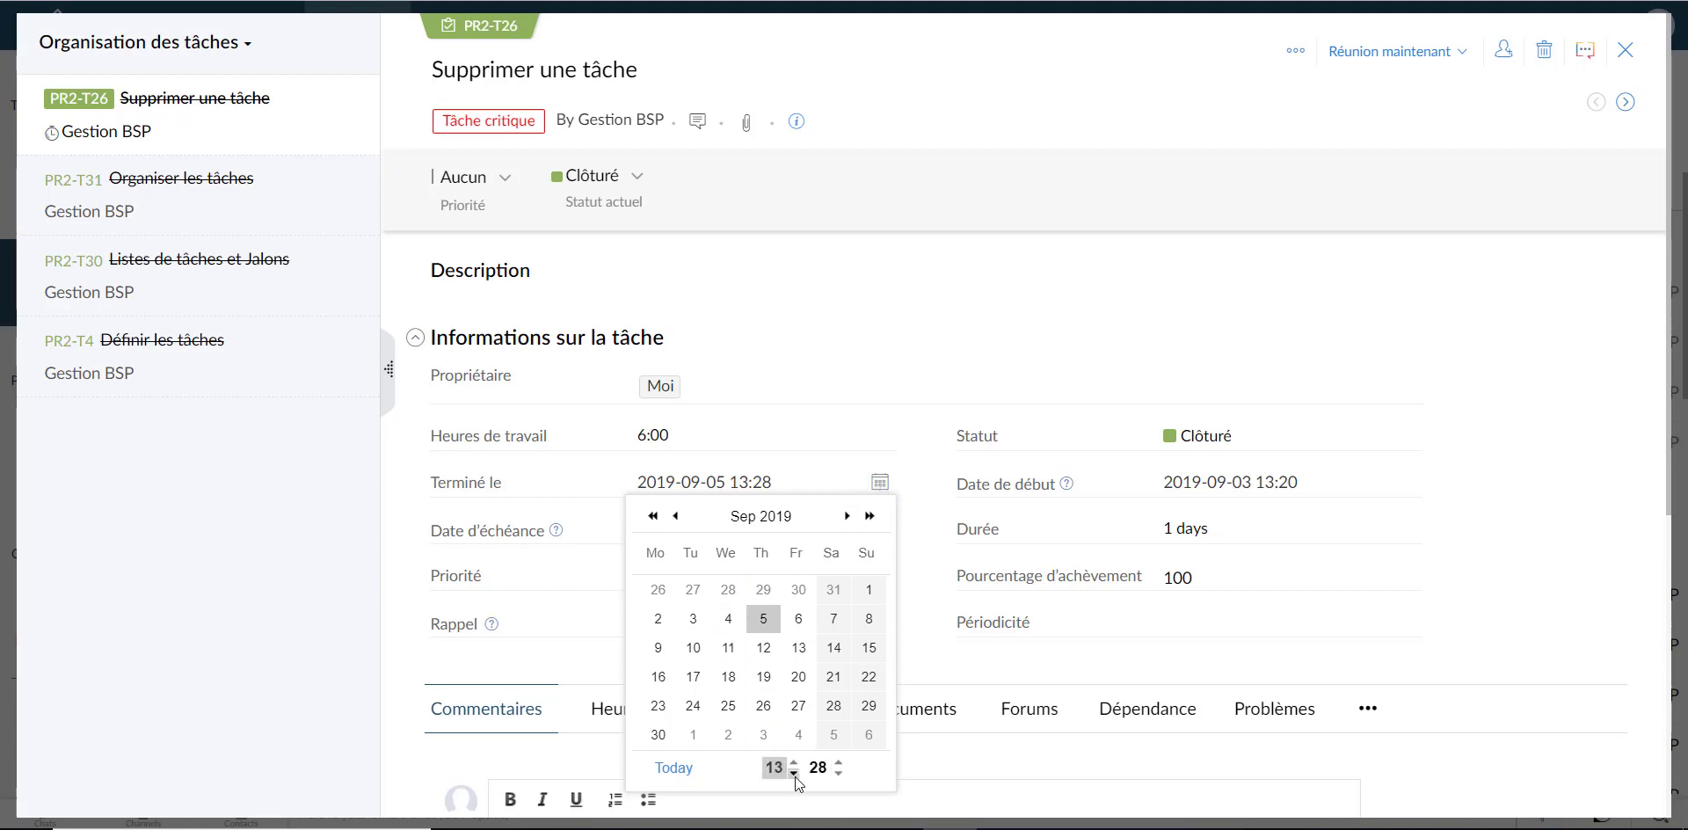
pyautogui.click(838, 773)
pyautogui.click(838, 762)
pyautogui.click(838, 763)
pyautogui.click(794, 761)
pyautogui.click(794, 762)
pyautogui.click(838, 762)
pyautogui.click(728, 618)
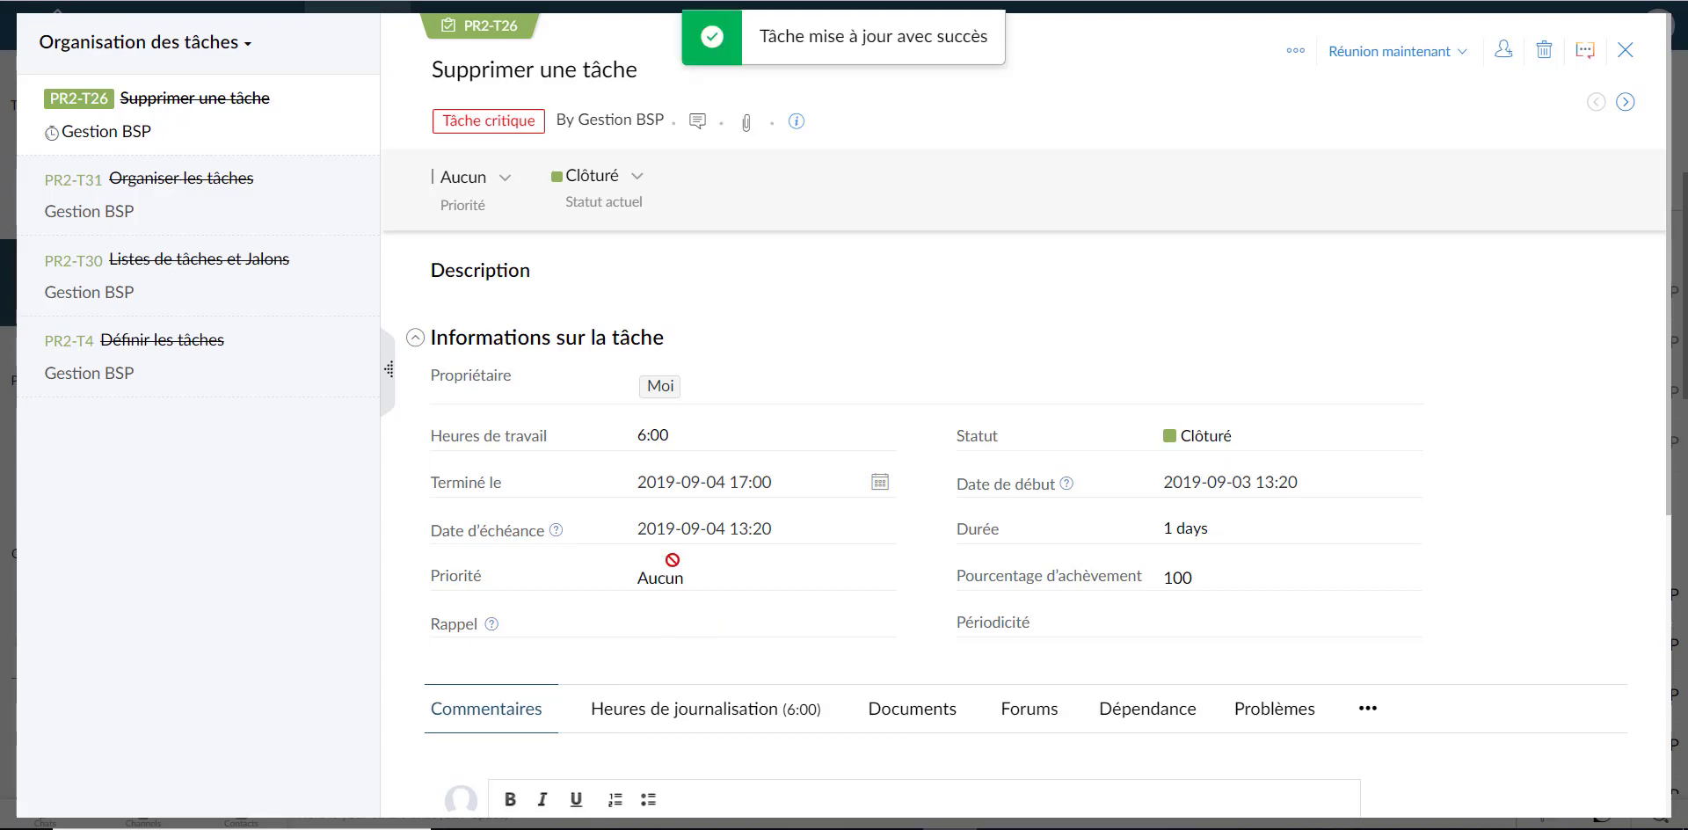
pyautogui.press('Escape')
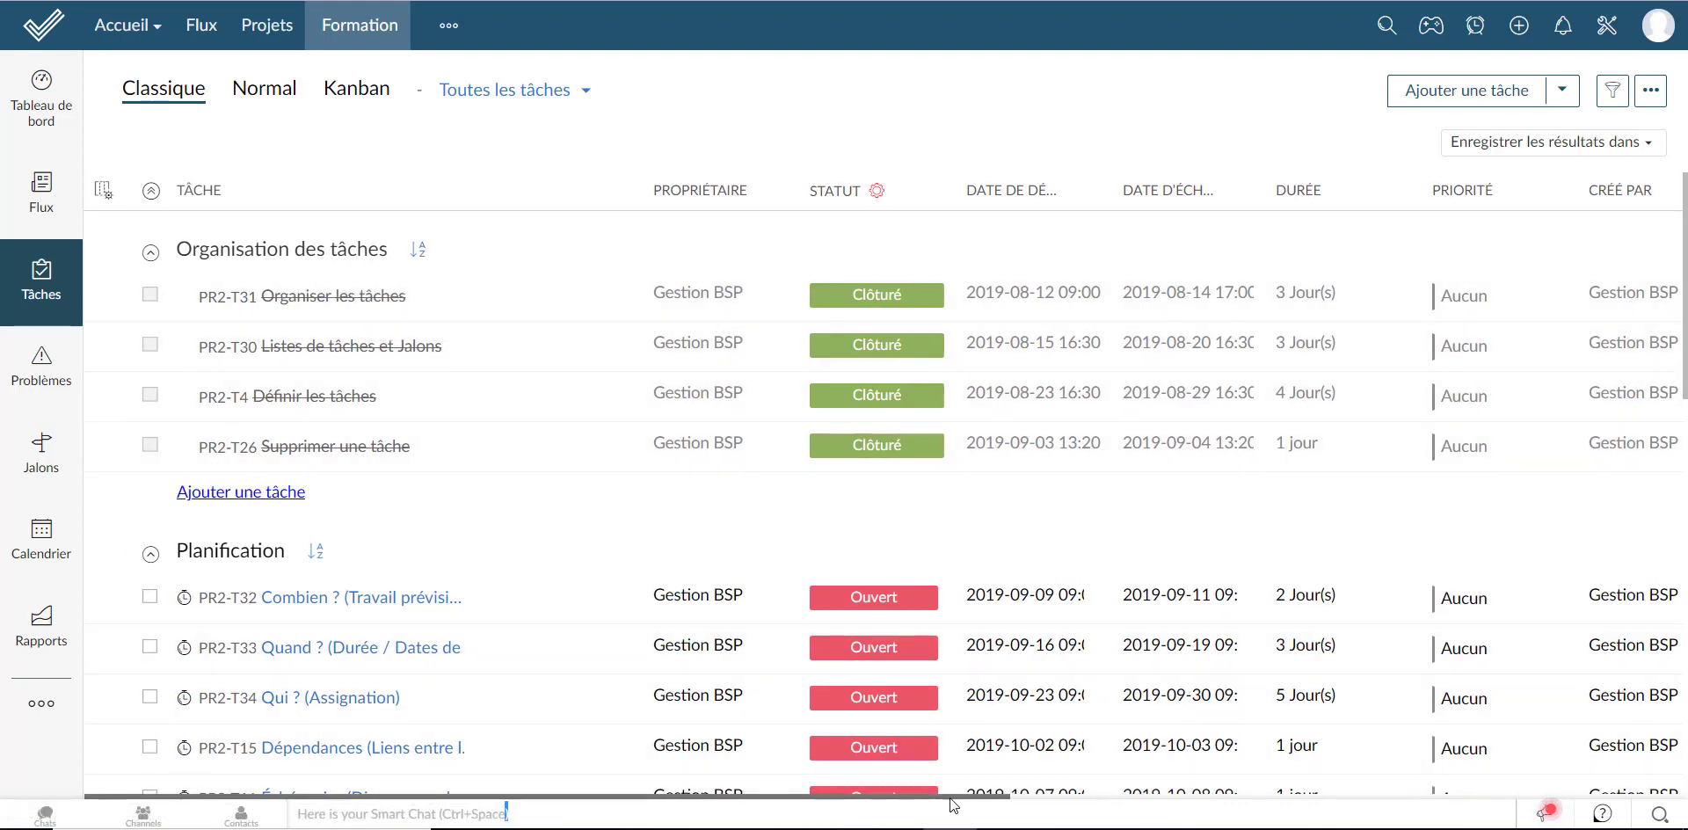
# - Review the closed tasks' completion columns in the task list and their bars and dependencies in the Gantt chart from August to September 2019
pyautogui.moveTo(941, 798); pyautogui.dragTo(1408, 798)
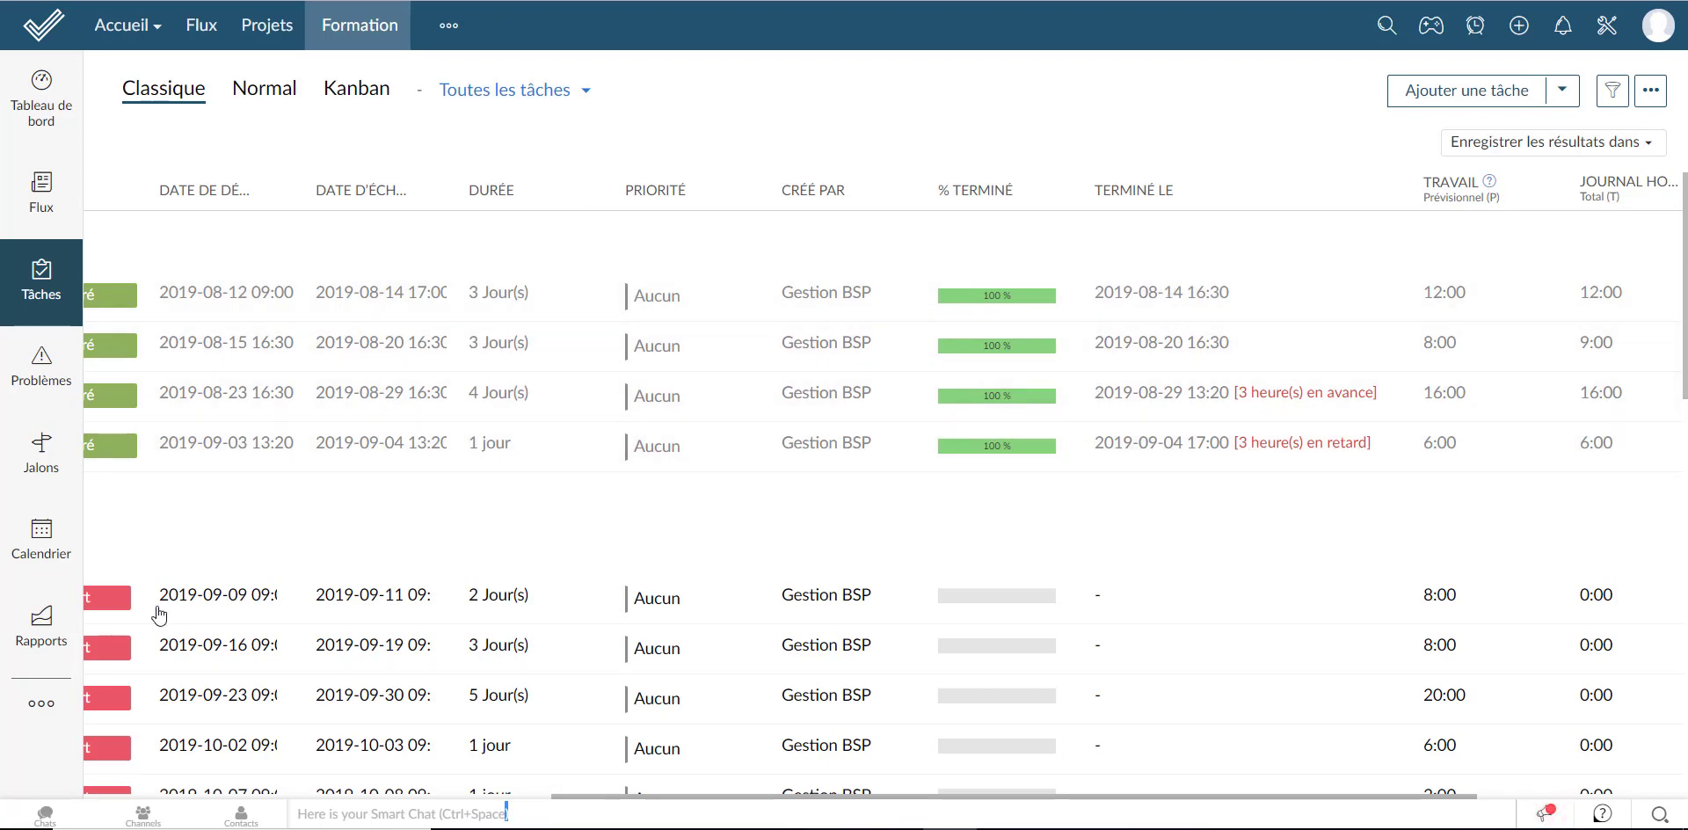
pyautogui.click(18, 649)
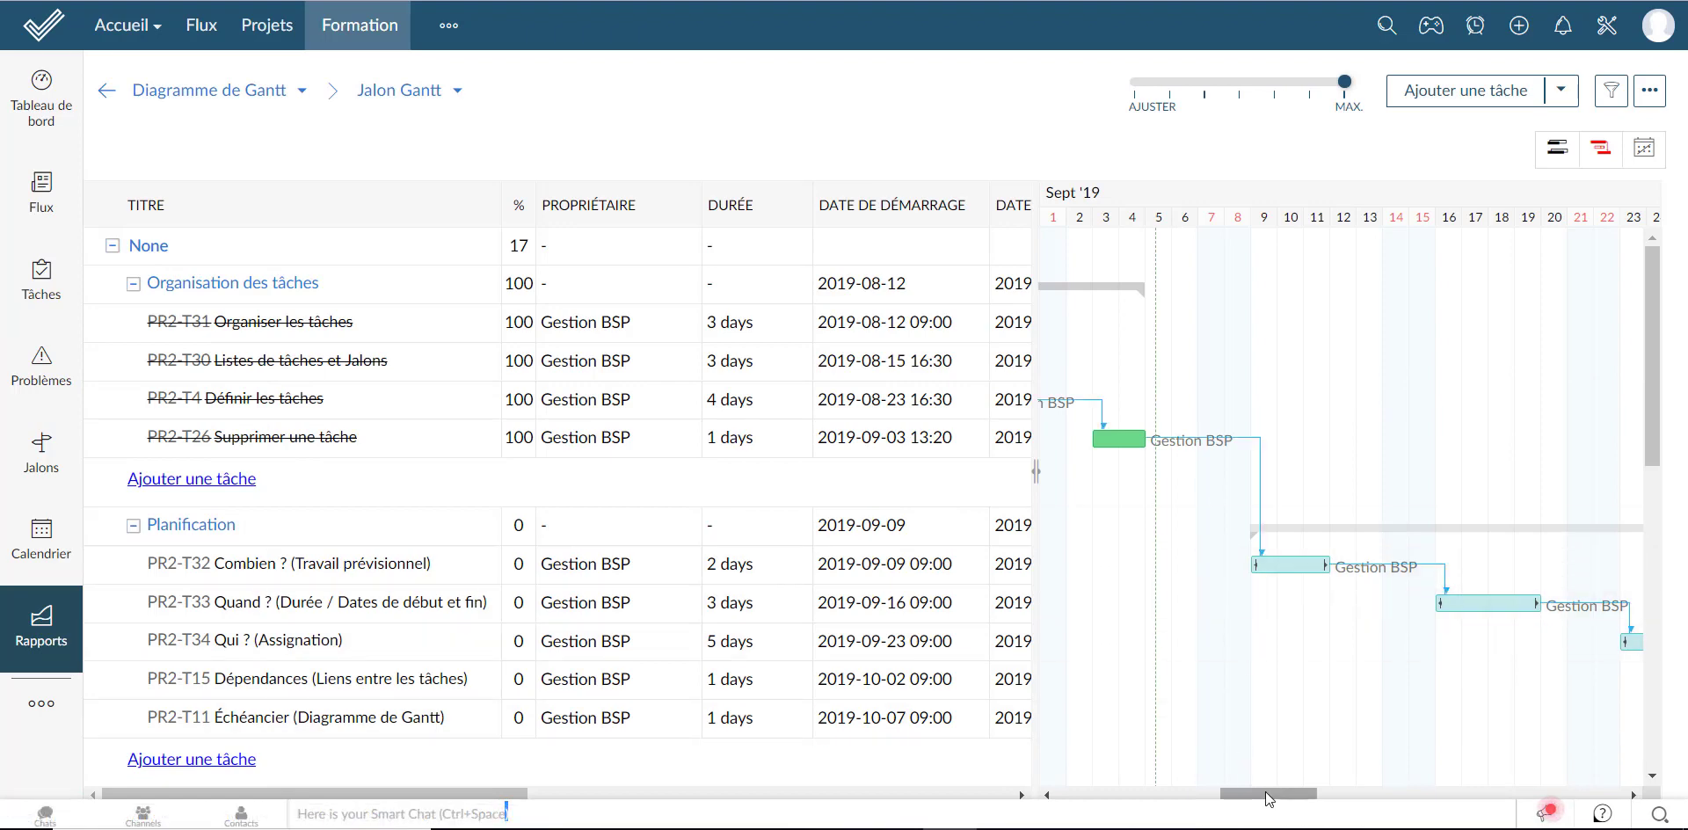
pyautogui.moveTo(1267, 793); pyautogui.dragTo(1230, 793)
pyautogui.moveTo(1189, 791); pyautogui.dragTo(1168, 766)
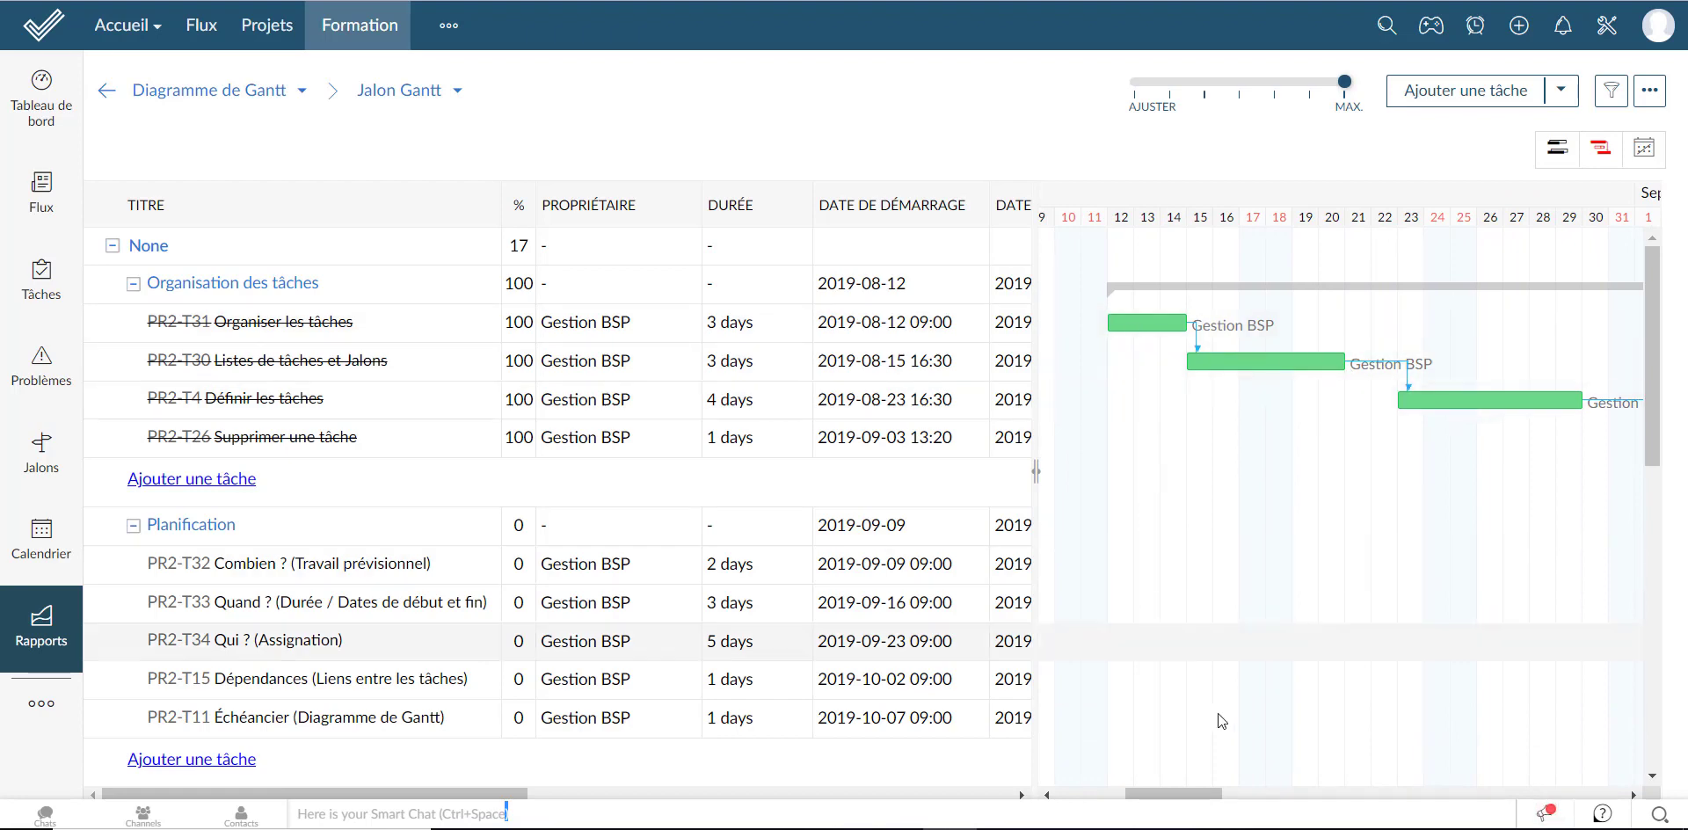
pyautogui.moveTo(1174, 788); pyautogui.dragTo(1241, 800)
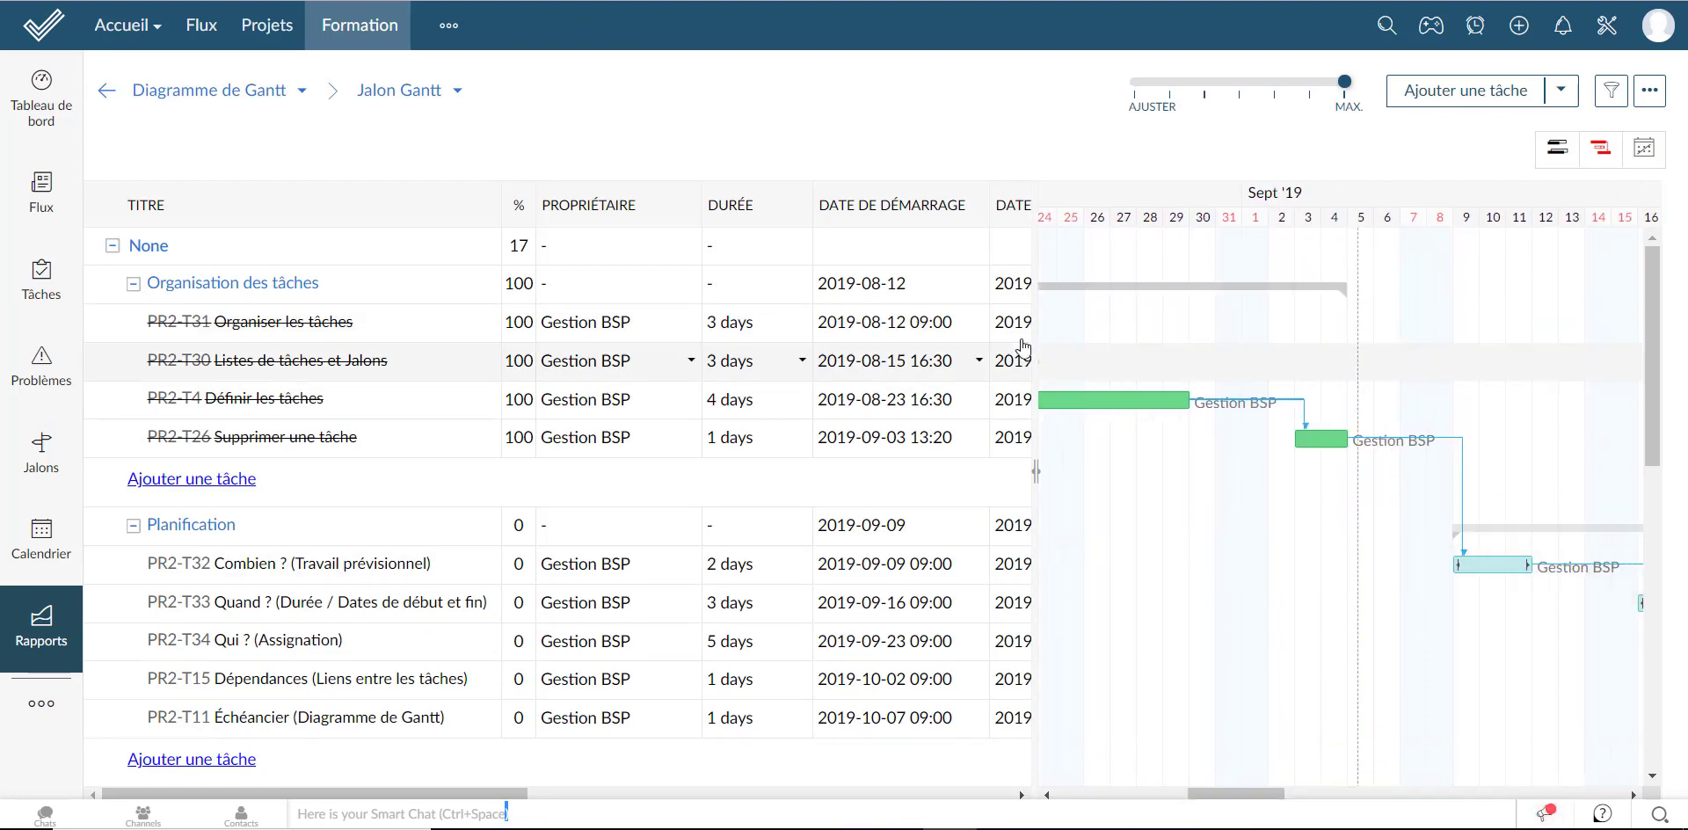